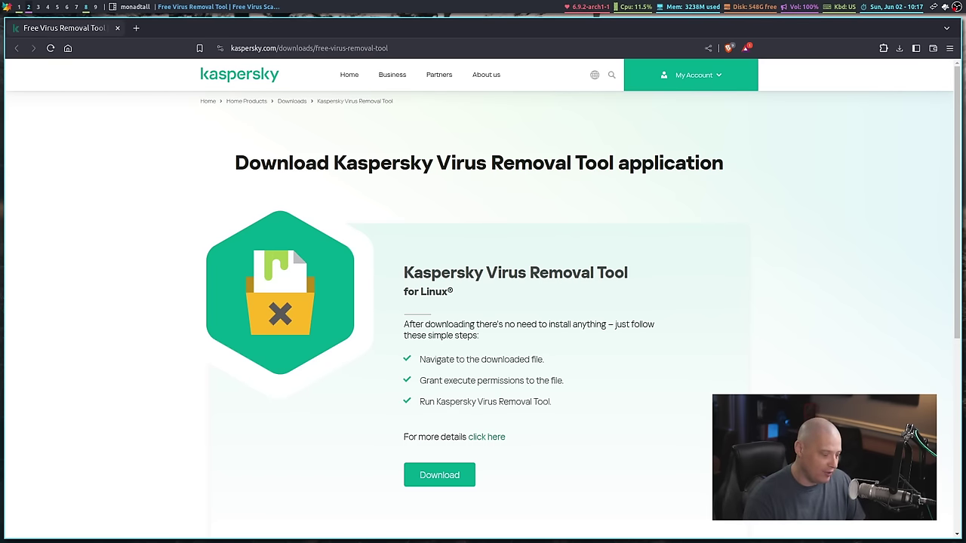
Switch to workspace 3 and open the Downloads folder in the PCManFM file manager.
key(super+3)
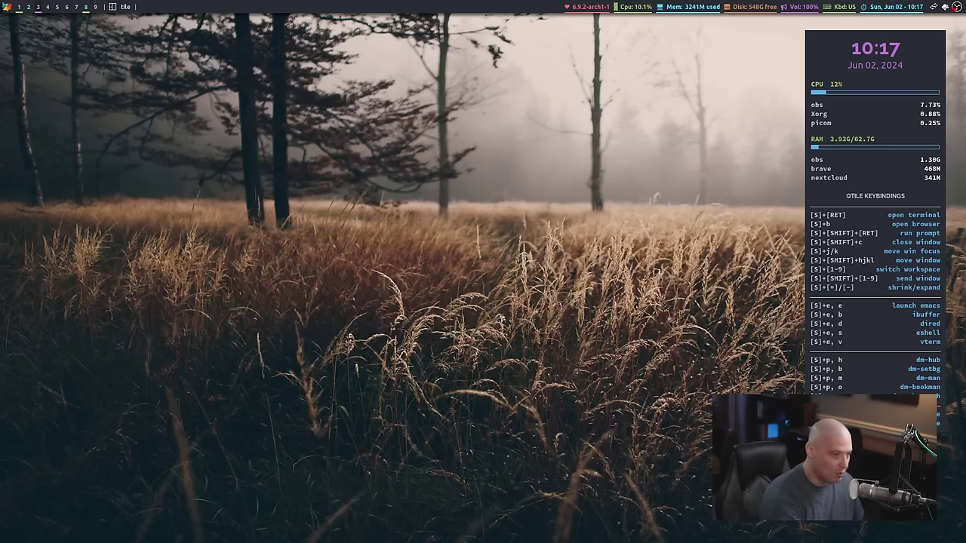
key(super+shift+Return)
text(pcman)
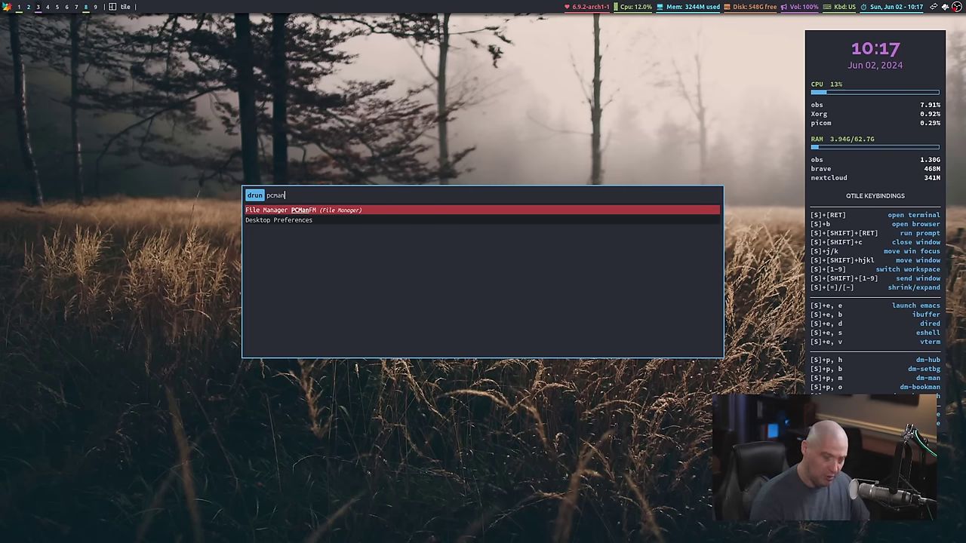
key(Return)
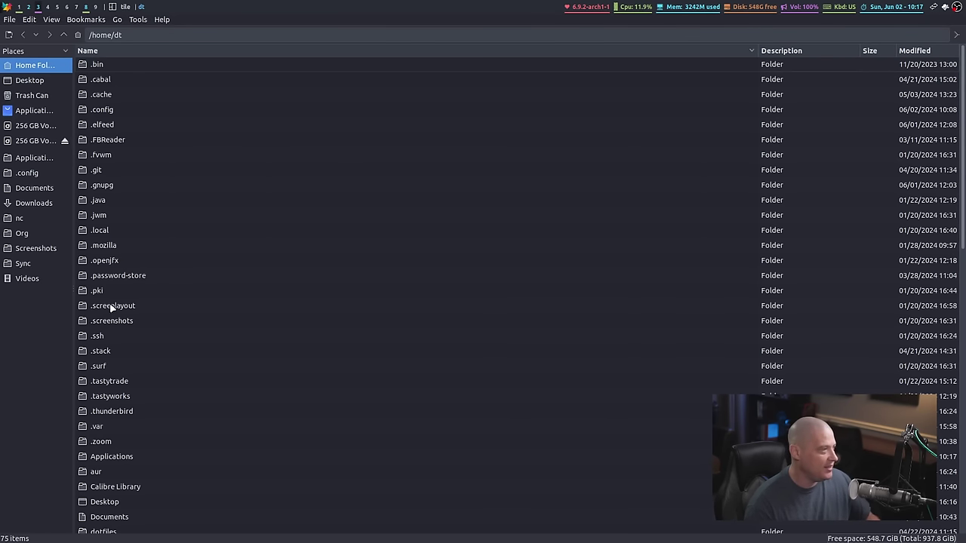
click(43, 204)
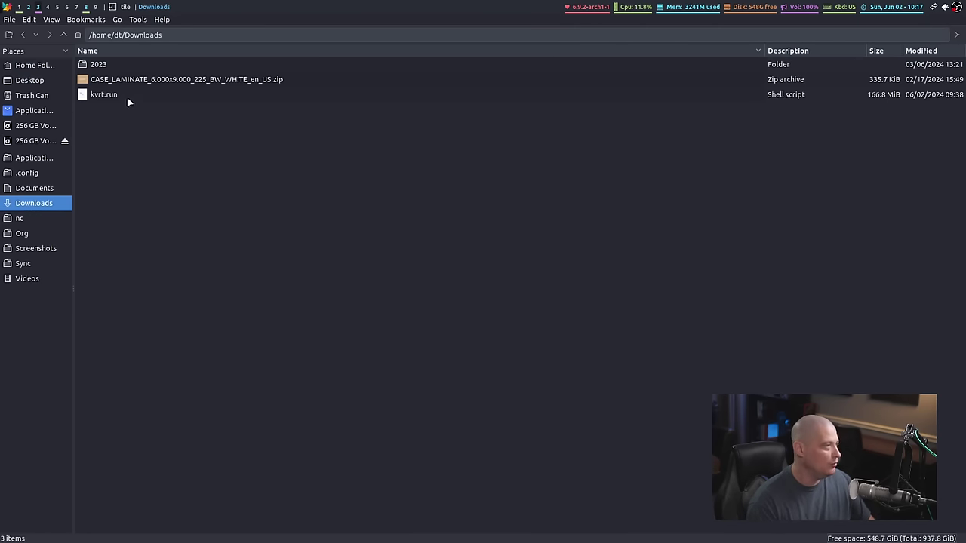
Check the view, change and execute permissions of kvrt.run in its file properties, leaving them as they are.
click(128, 101)
right_click(128, 101)
click(186, 227)
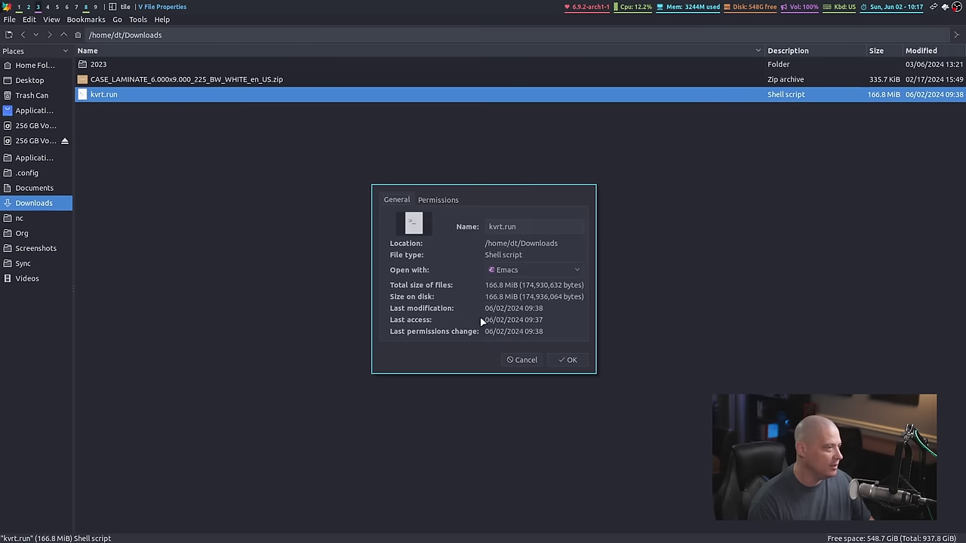
click(446, 201)
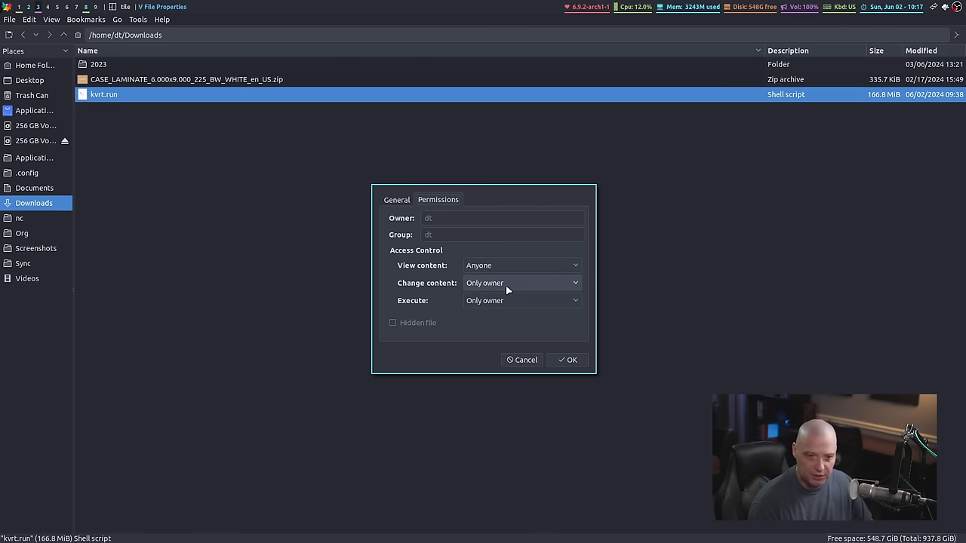
click(568, 364)
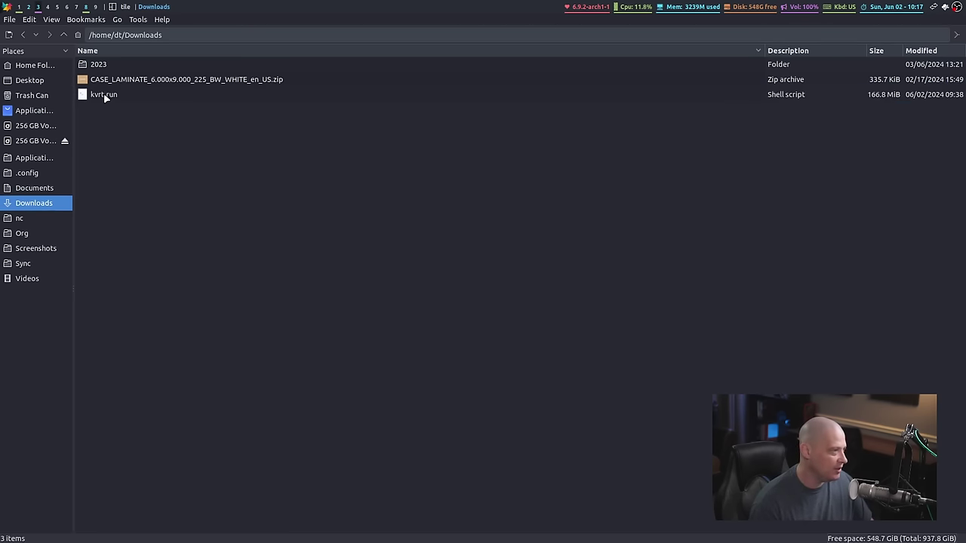
Execute kvrt.run as super user by entering the account password, and close the file manager behind it.
double_click(103, 94)
click(76, 533)
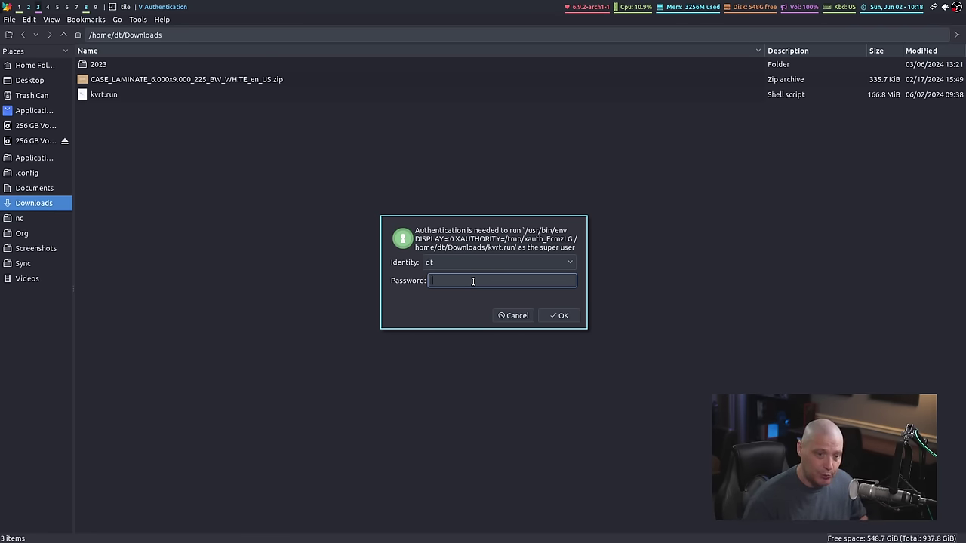
text(•••)
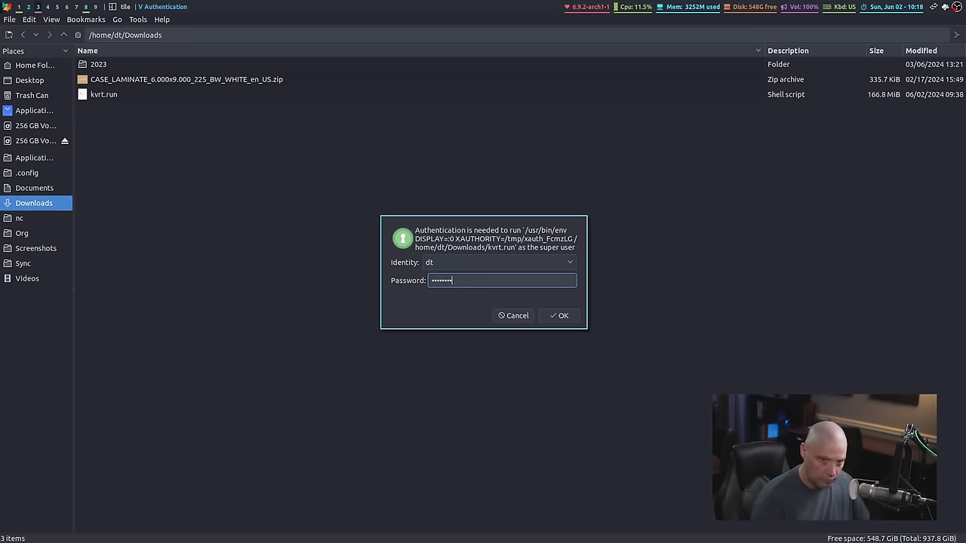
key(Return)
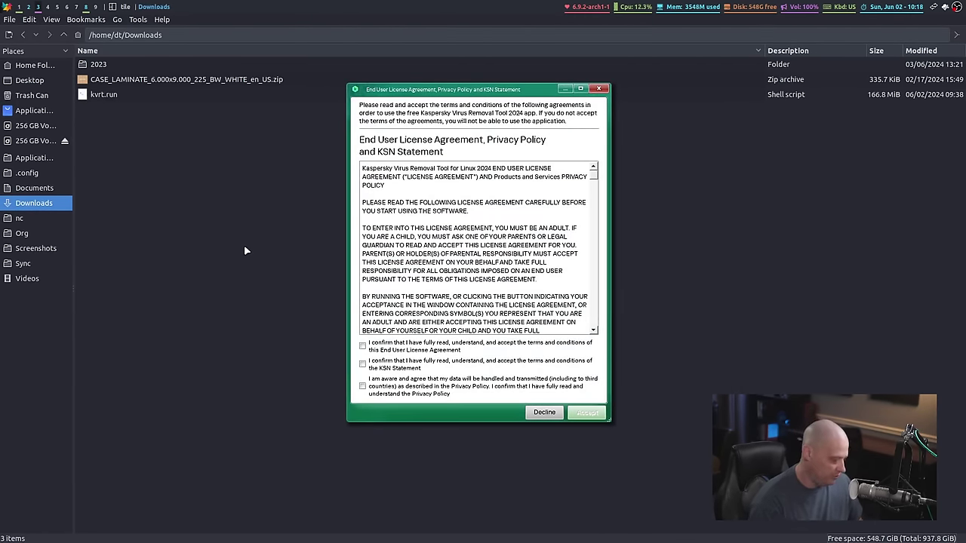
key(super+shift+c)
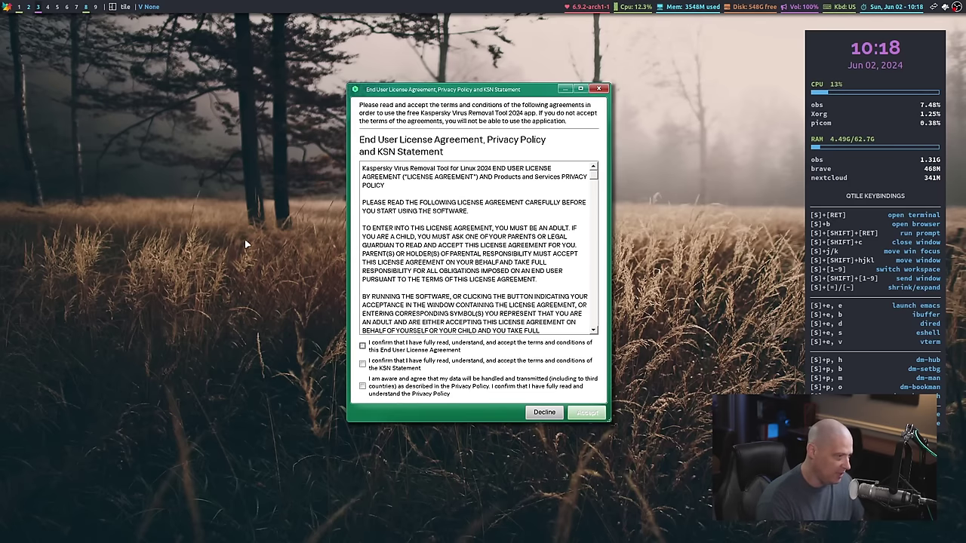
Confirm the End User License Agreement, KSN Statement and Privacy Policy, and accept the terms.
click(362, 346)
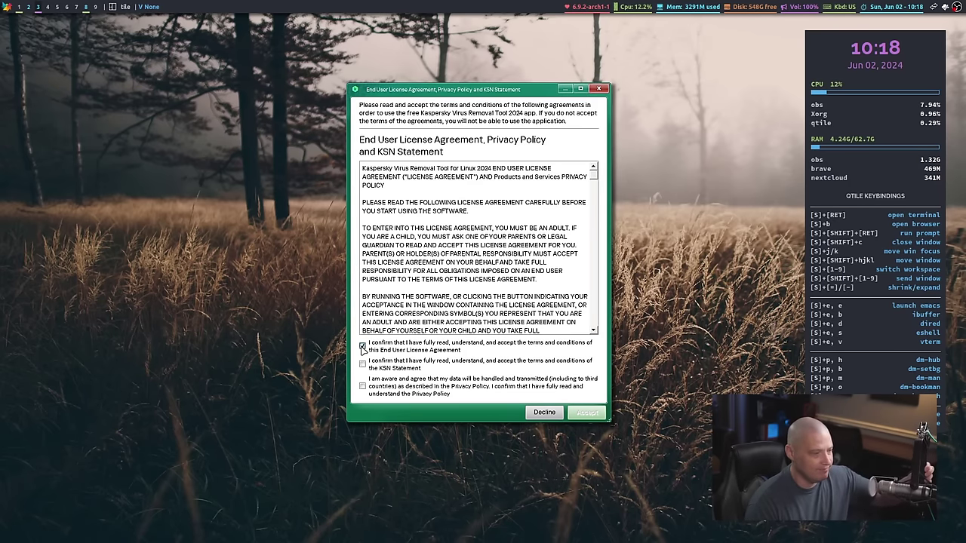
click(362, 364)
click(362, 387)
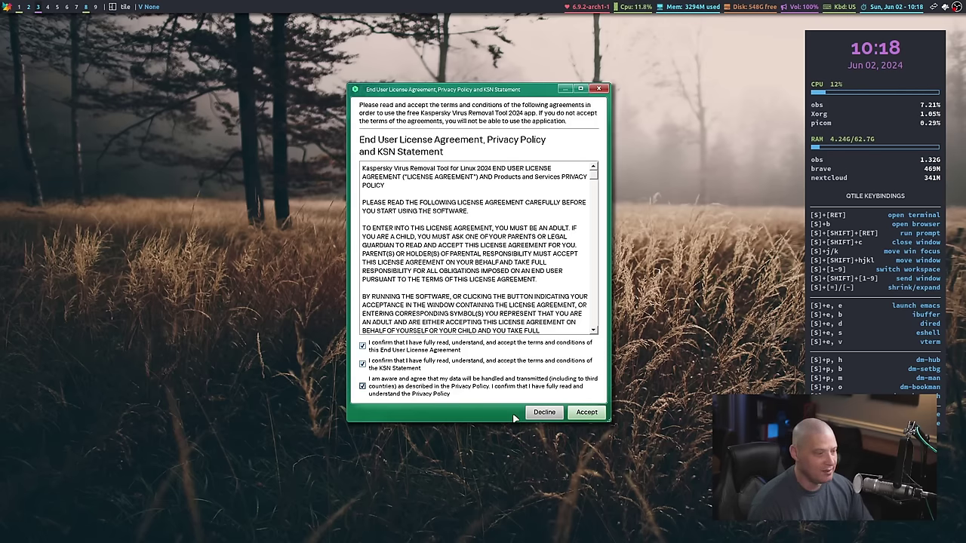
click(578, 414)
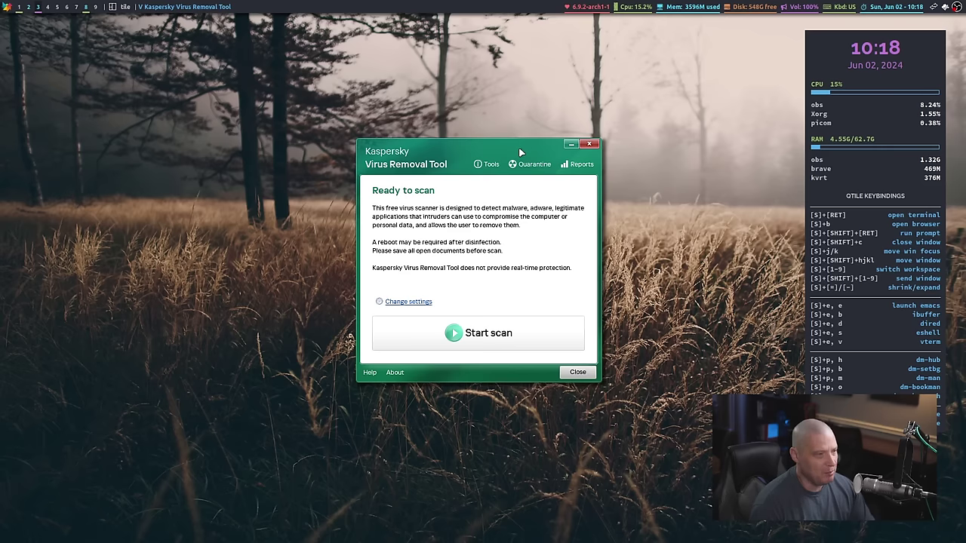
Run a virus scan in Kaspersky Virus Removal Tool without changing the scan settings.
drag(518, 147, 478, 121)
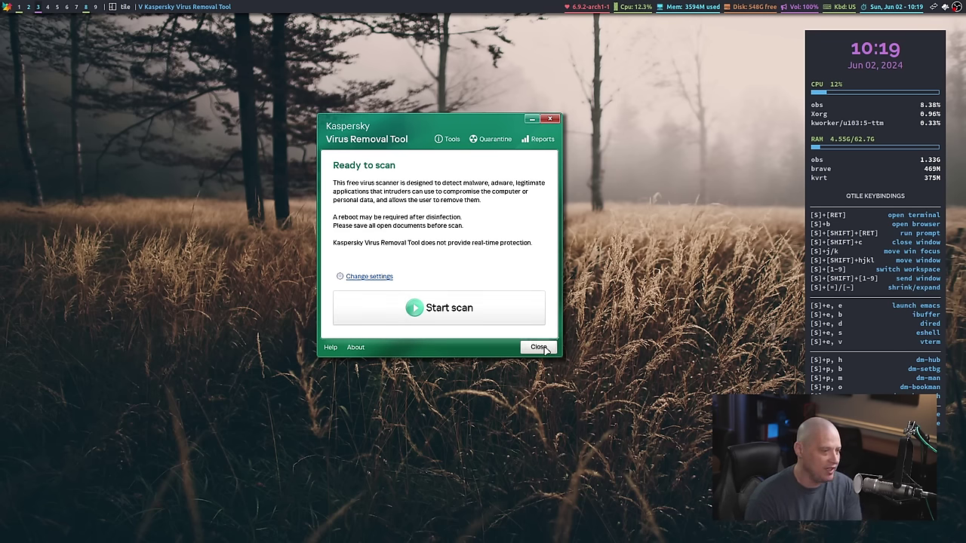
click(481, 311)
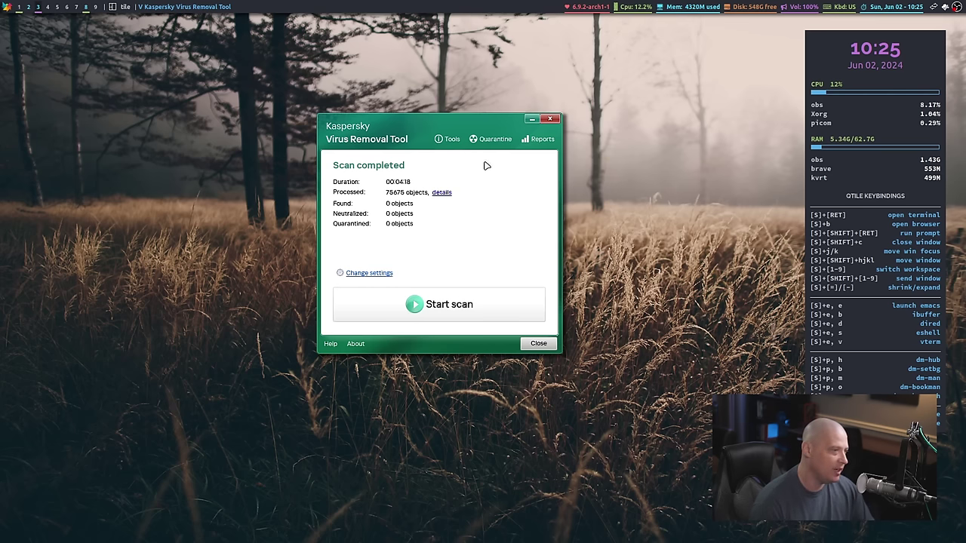
Review the scan entries in the reports and the quarantined objects, and close Kaspersky Virus Removal Tool.
click(537, 142)
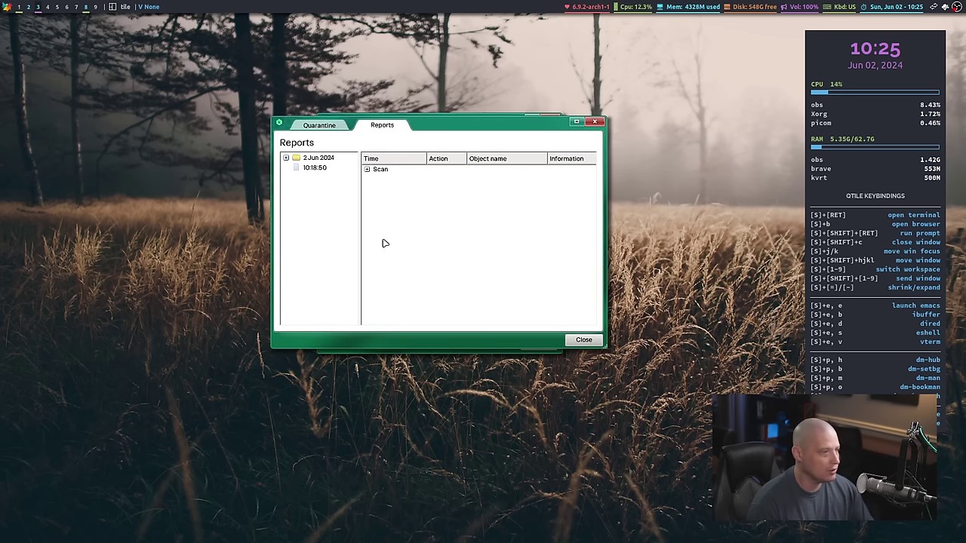
click(367, 171)
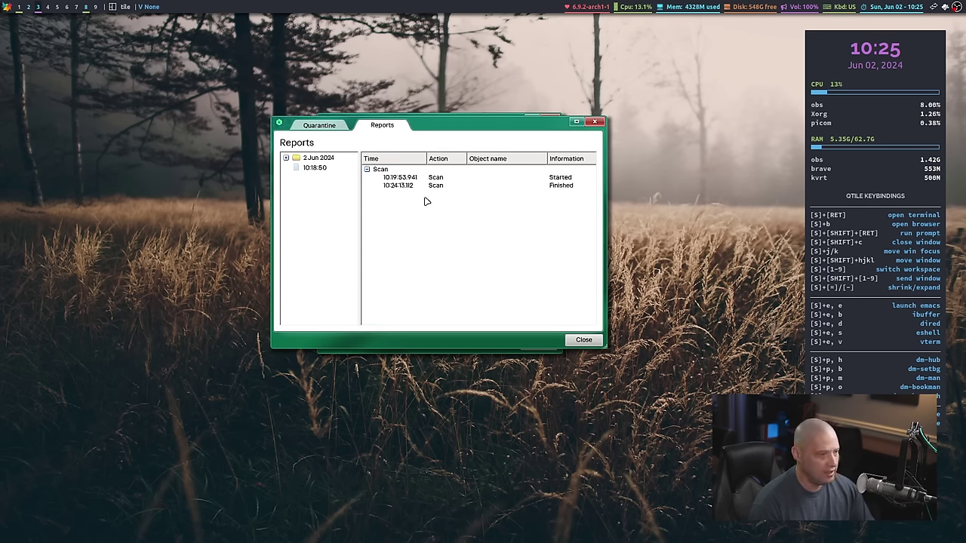
click(332, 125)
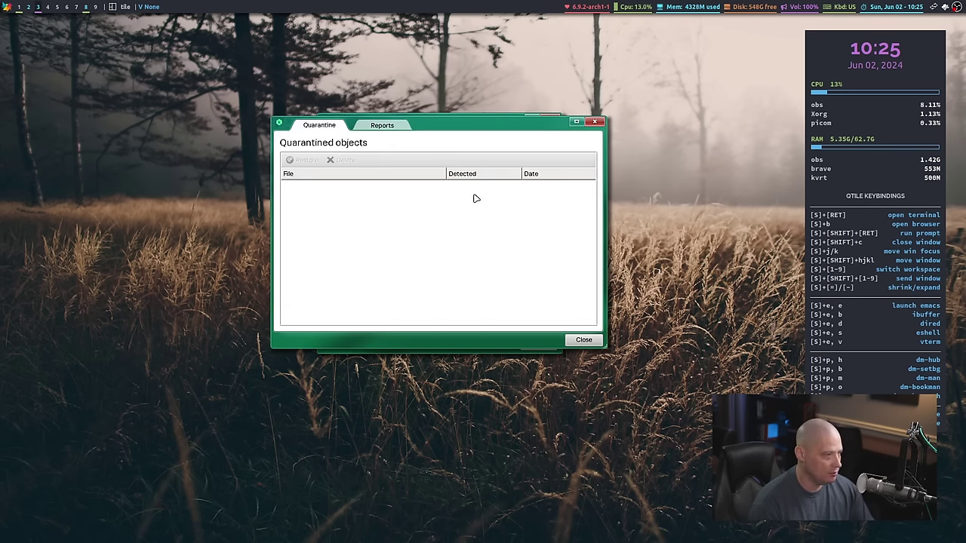
click(595, 122)
click(553, 120)
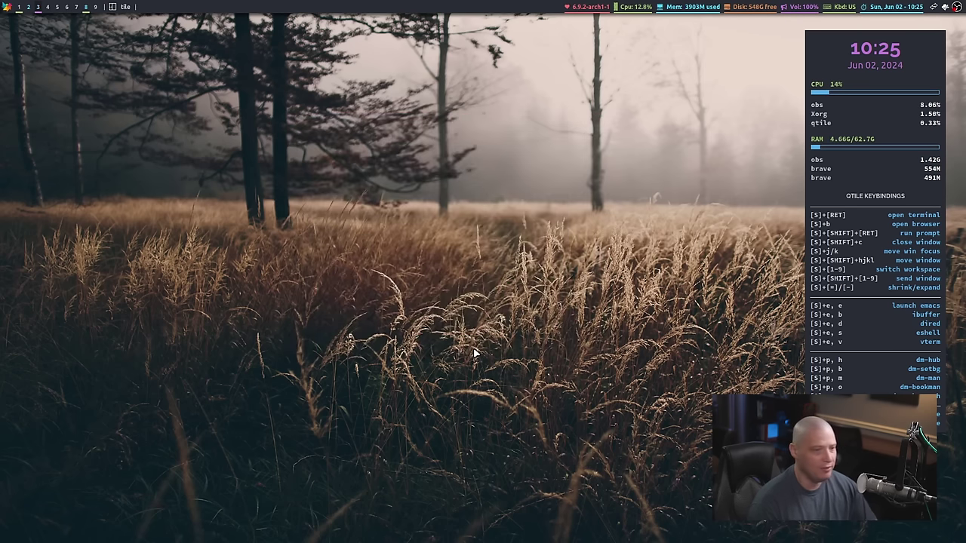
Try to change to the /var/opt/KVRT2024_Data directory in a new terminal, and close the terminal.
key(super+Return)
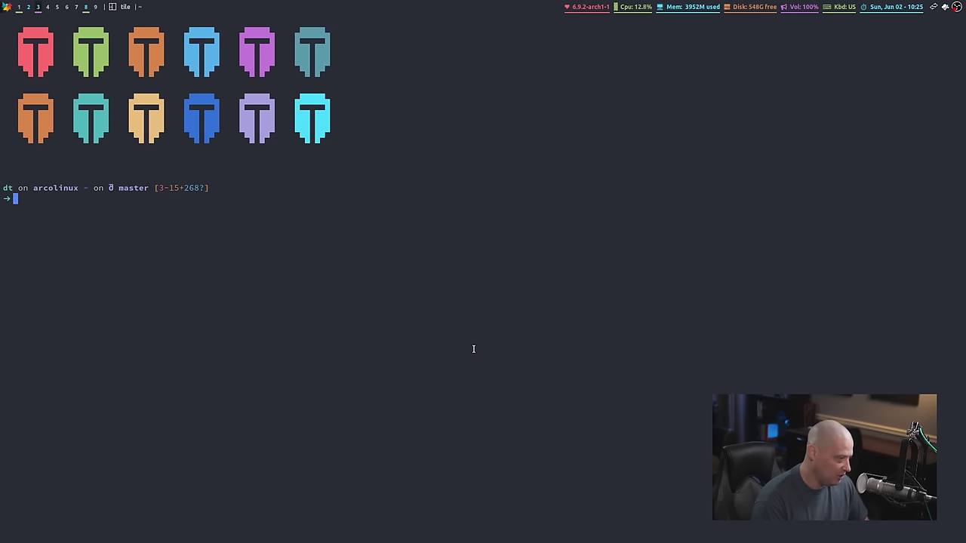
text(cd /var)
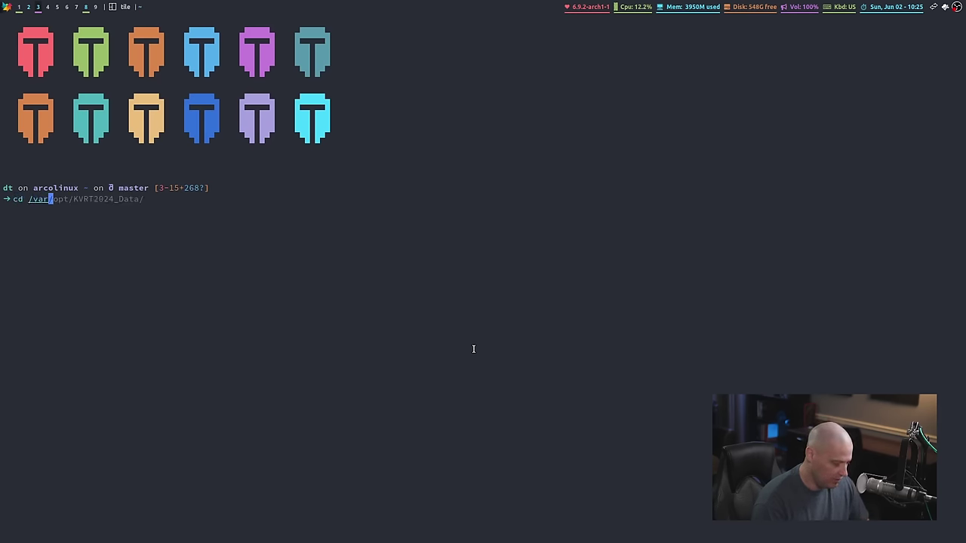
text(/op)
key(Right)
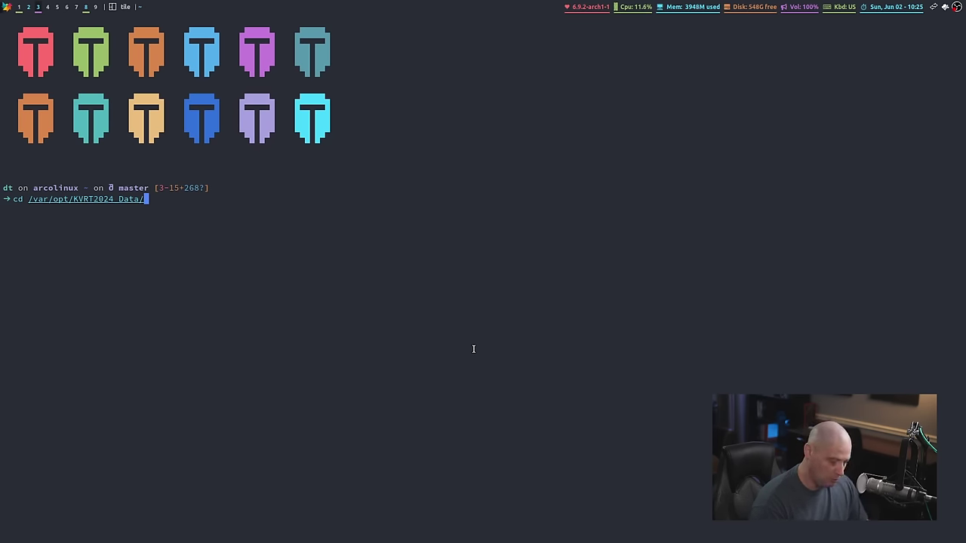
text(Quarant)
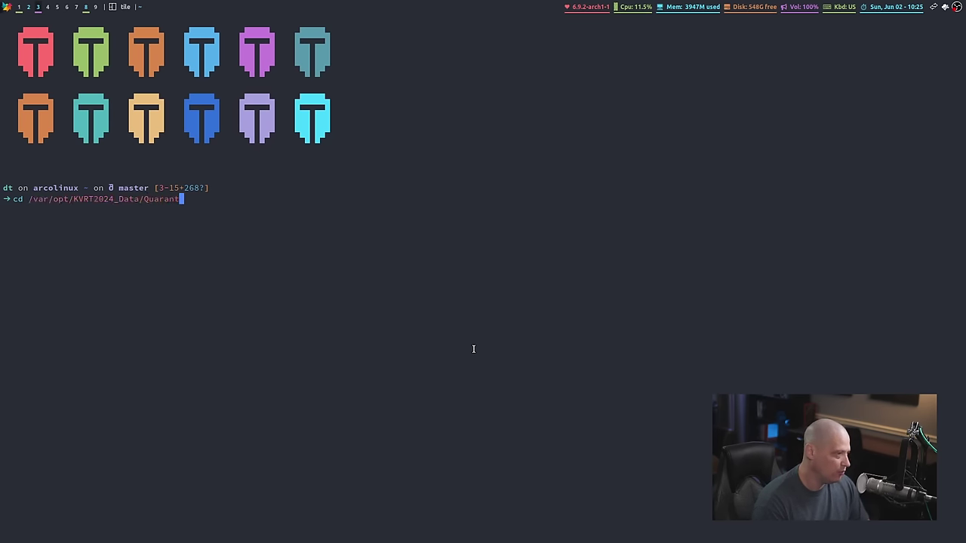
text(ine)
key(BackSpace)
key(BackSpace)
key(BackSpace)
key(BackSpace)
key(BackSpace)
key(BackSpace)
key(BackSpace)
key(BackSpace)
key(BackSpace)
key(BackSpace)
key(BackSpace)
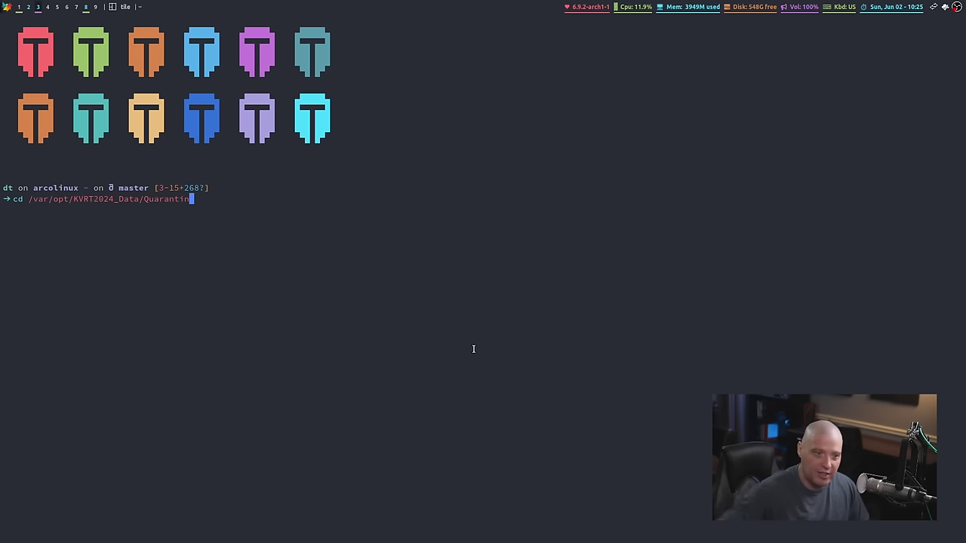
key(Return)
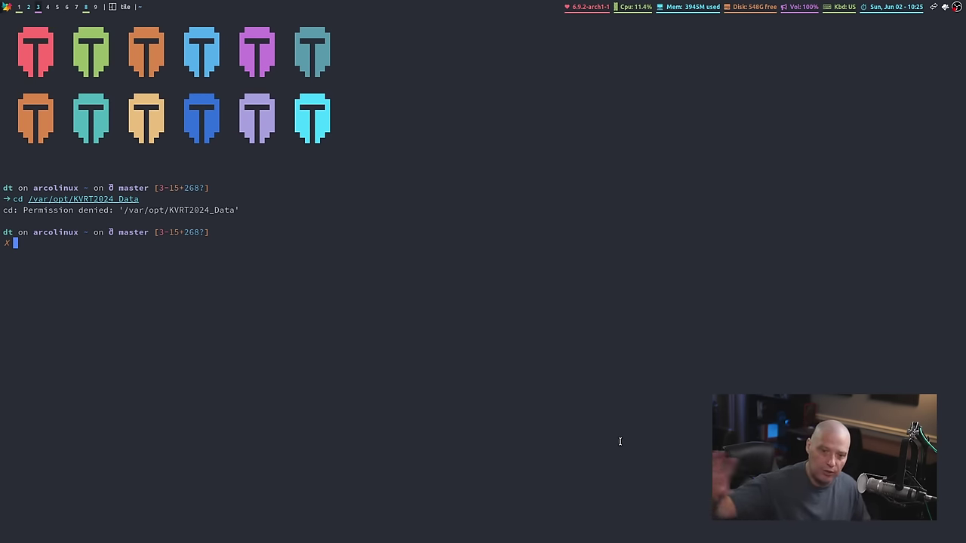
key(super+shift+c)
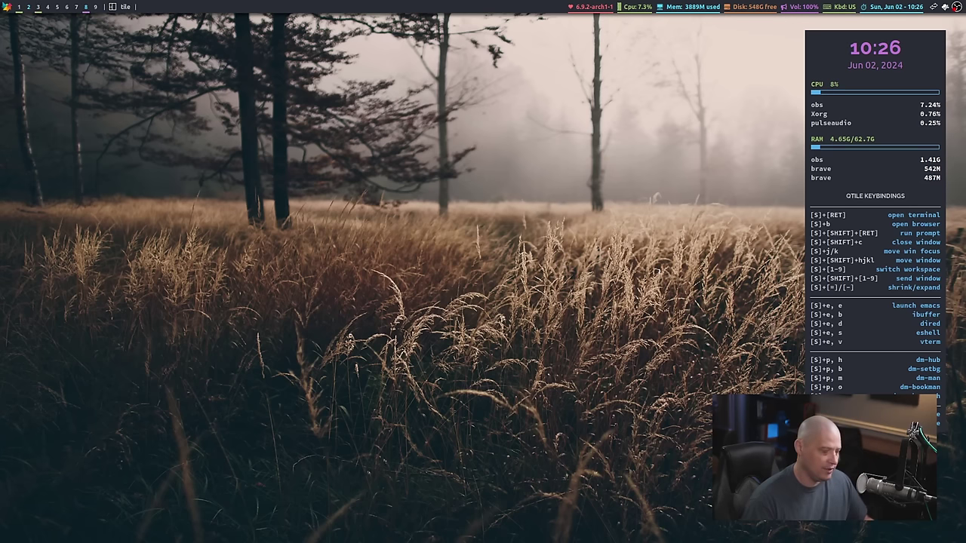